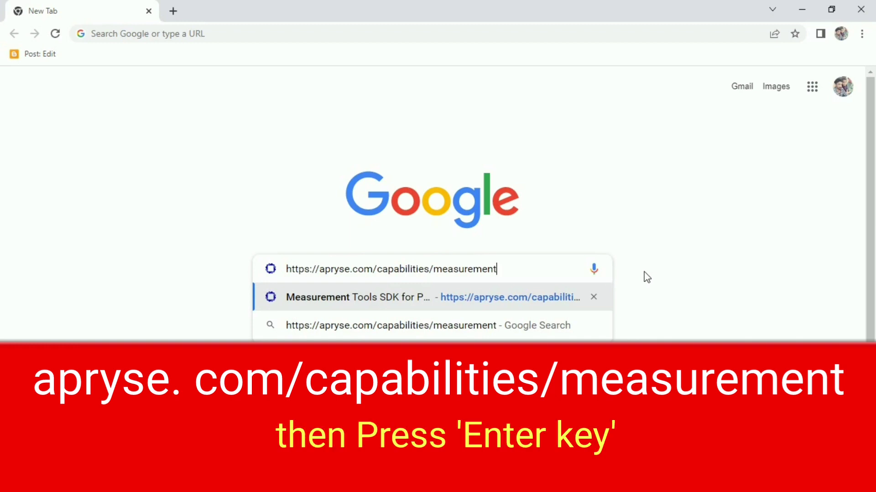
# Step: Load Apryse's Measurement Tools SDK page and scroll through its hero section
pyautogui.press('Return')
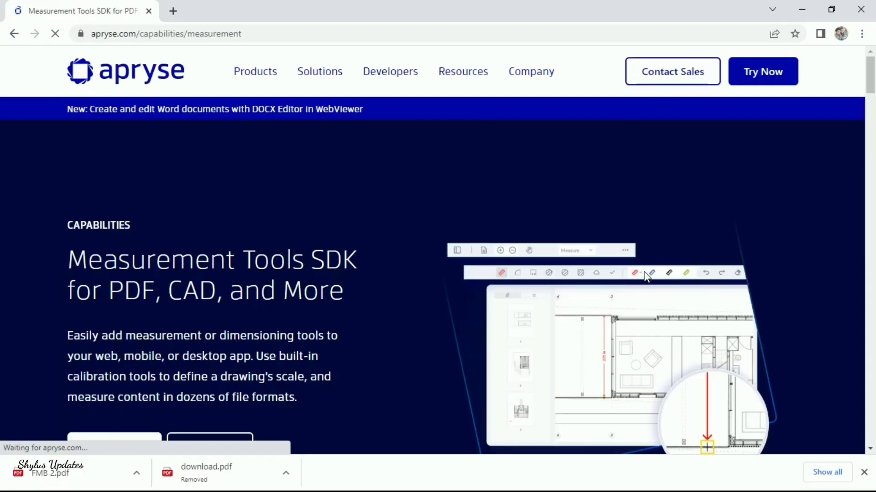
pyautogui.scroll(-5, 386, 234)
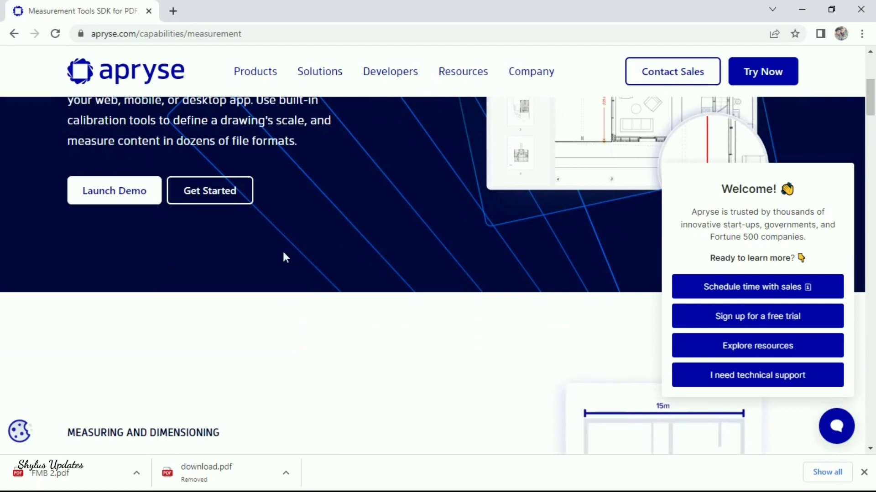
pyautogui.scroll(4, 230, 256)
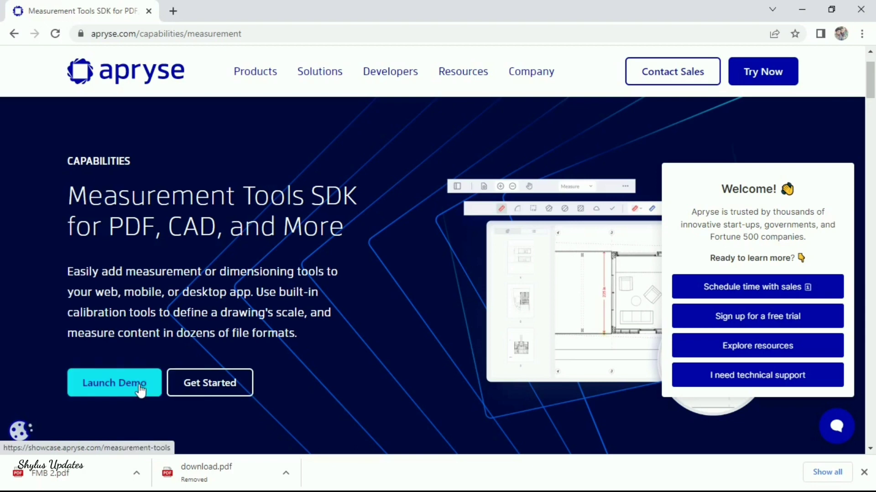
# Step: Launch the measurement tools demo and look over the sample floor plan
pyautogui.click(111, 386)
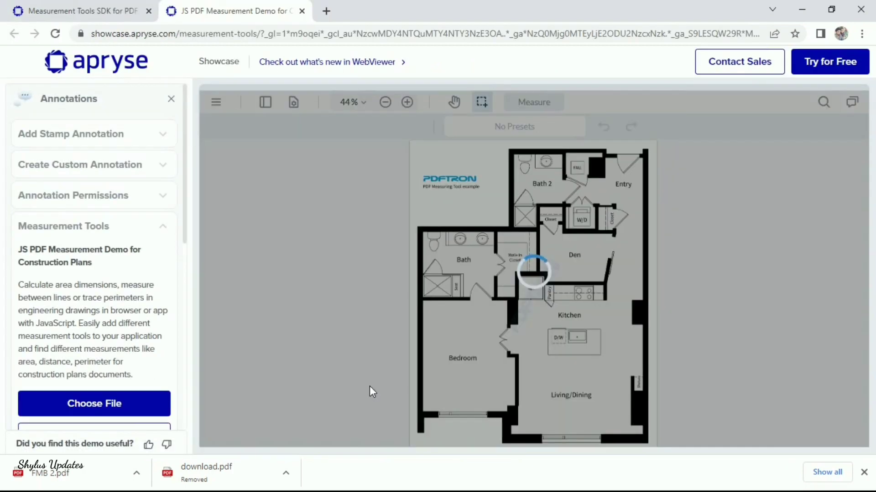
pyautogui.scroll(-4, 79, 218)
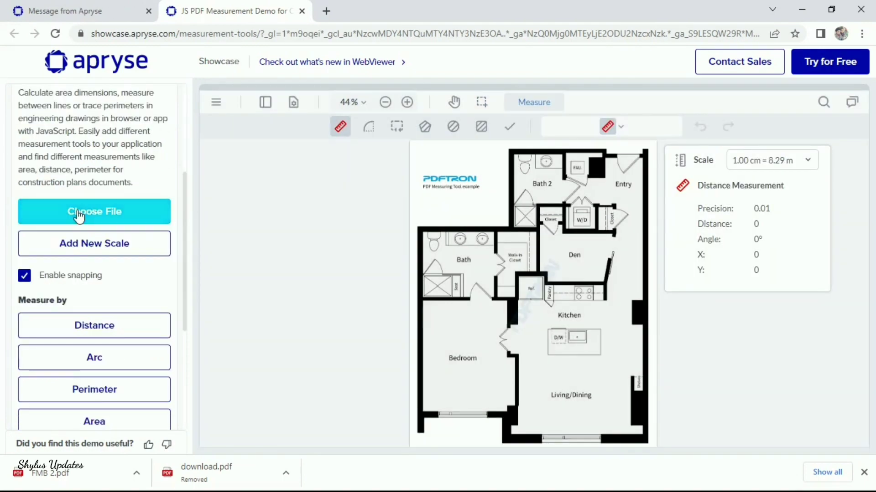
pyautogui.scroll(1, 78, 217)
pyautogui.scroll(3, 122, 193)
pyautogui.scroll(-3, 118, 200)
pyautogui.scroll(-1, 118, 202)
# Step: Open the local file FMB 2 in the viewer in place of the sample
pyautogui.click(97, 212)
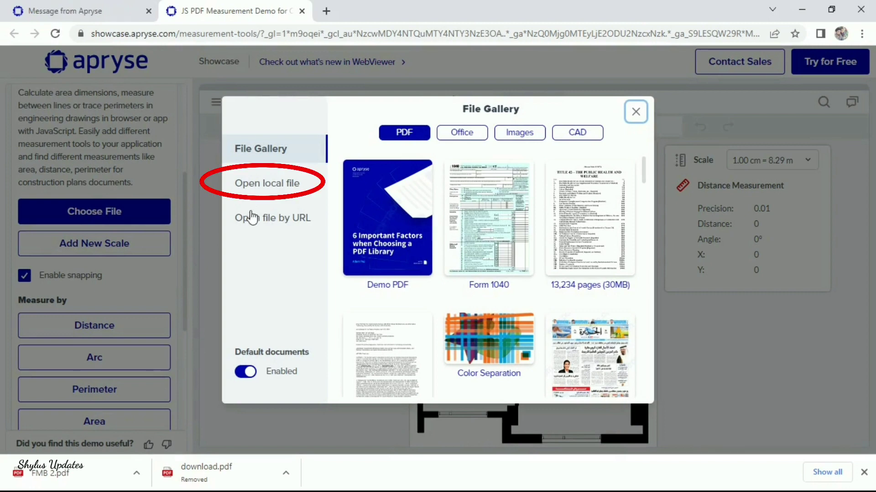
pyautogui.click(259, 185)
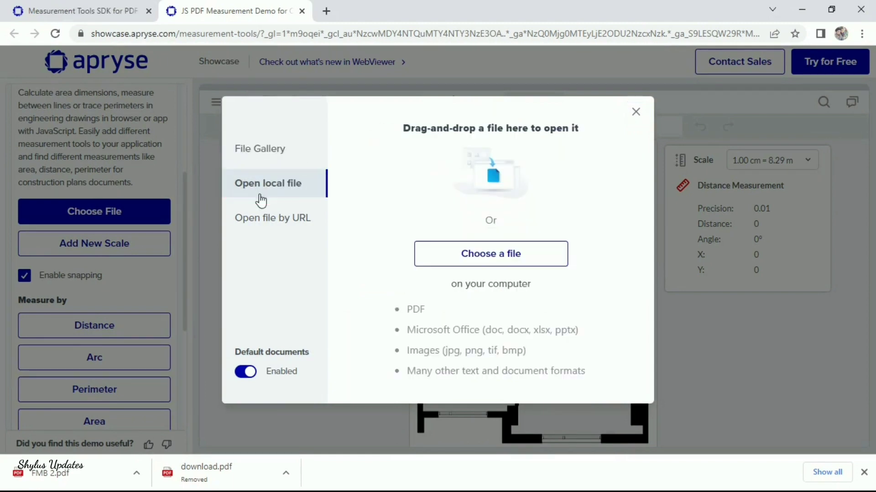
pyautogui.click(497, 268)
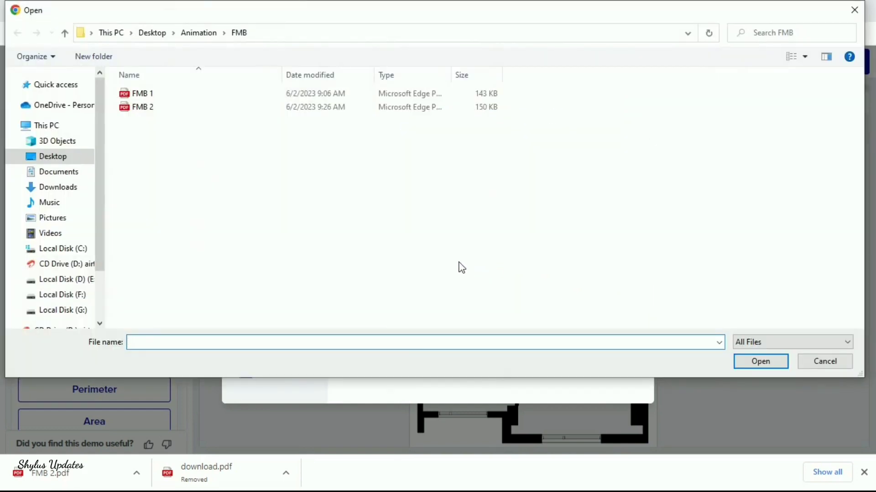
pyautogui.click(194, 107)
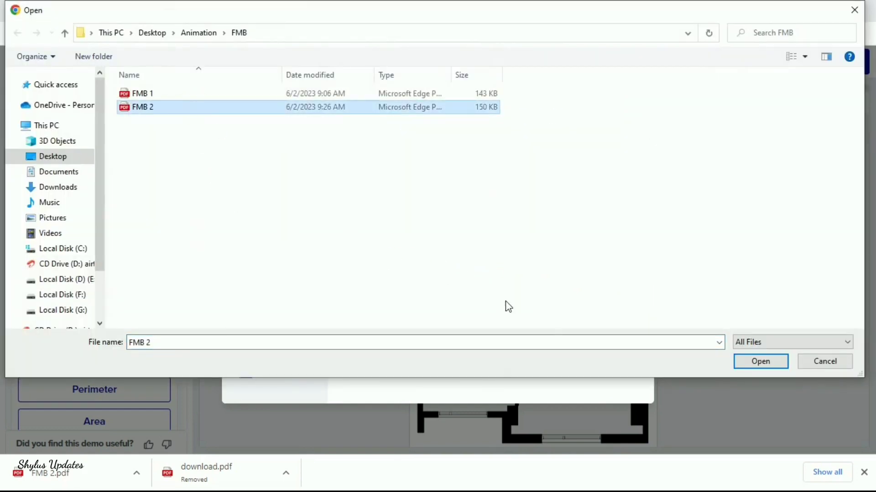
pyautogui.click(760, 364)
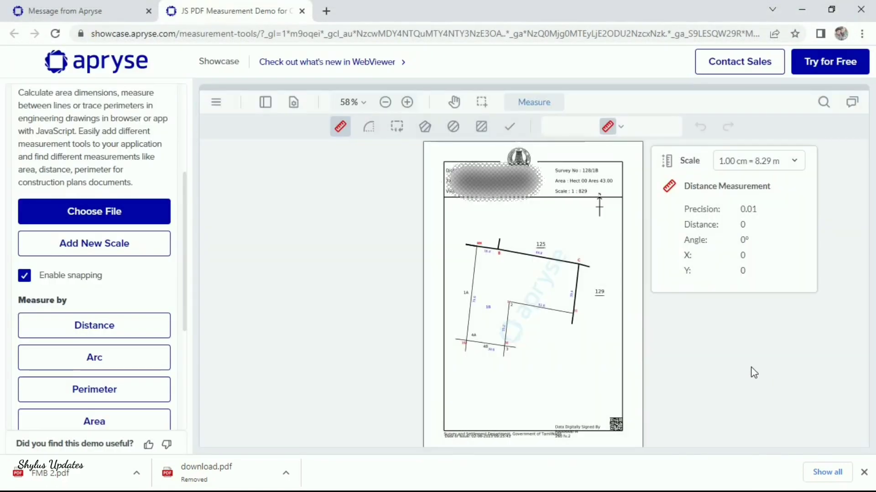
# Step: Zoom the sketch to 206% and bring the Scale 1 : 829 header into view
pyautogui.click(414, 105)
pyautogui.click(414, 105)
pyautogui.click(414, 105)
pyautogui.click(414, 105)
pyautogui.click(414, 105)
pyautogui.click(414, 105)
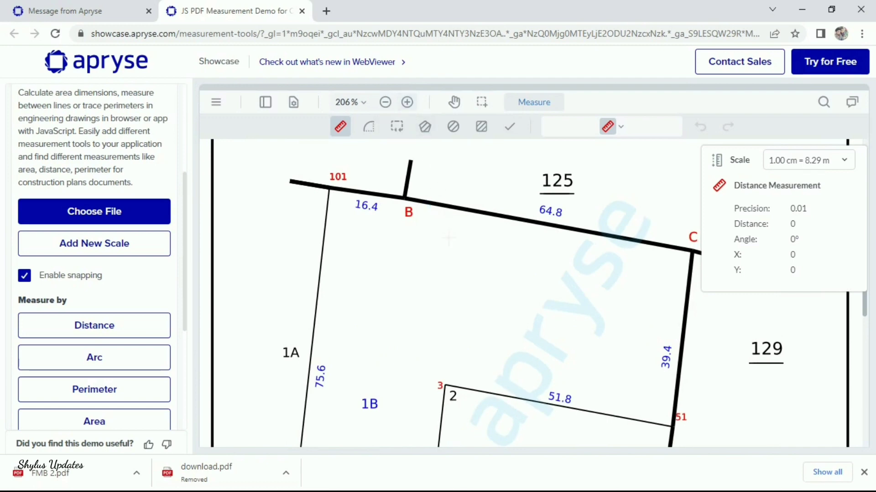
pyautogui.scroll(-5, 461, 260)
pyautogui.scroll(3, 466, 264)
pyautogui.scroll(8, 466, 263)
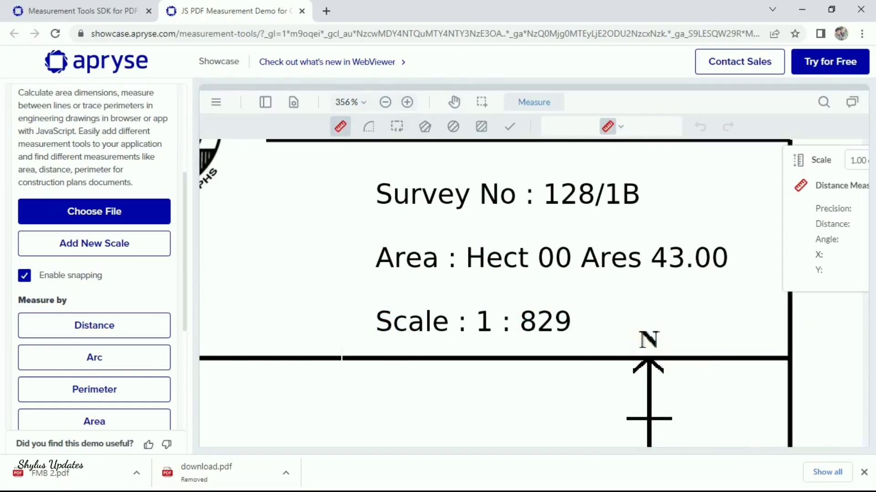
pyautogui.press('p')
pyautogui.moveTo(426, 319)
pyautogui.mouseDown()
pyautogui.moveTo(401, 301)
pyautogui.moveTo(405, 236)
pyautogui.mouseUp()
pyautogui.press('m')
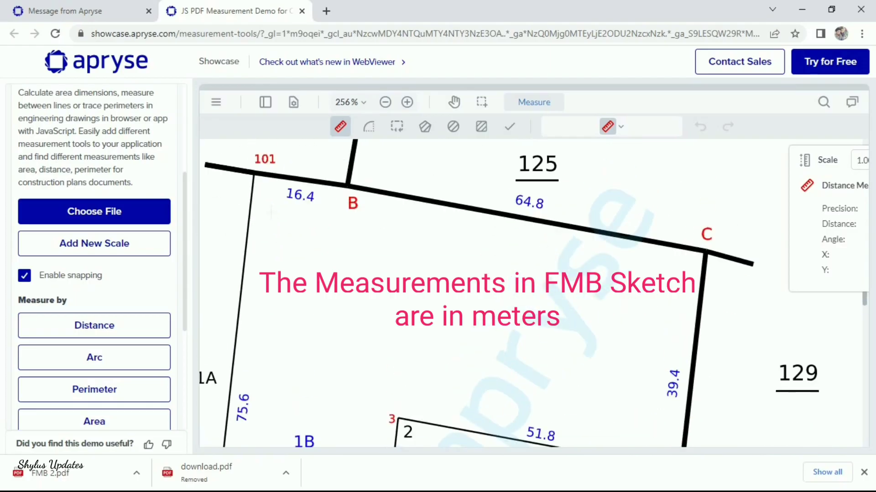
pyautogui.scroll(-3, 242, 408)
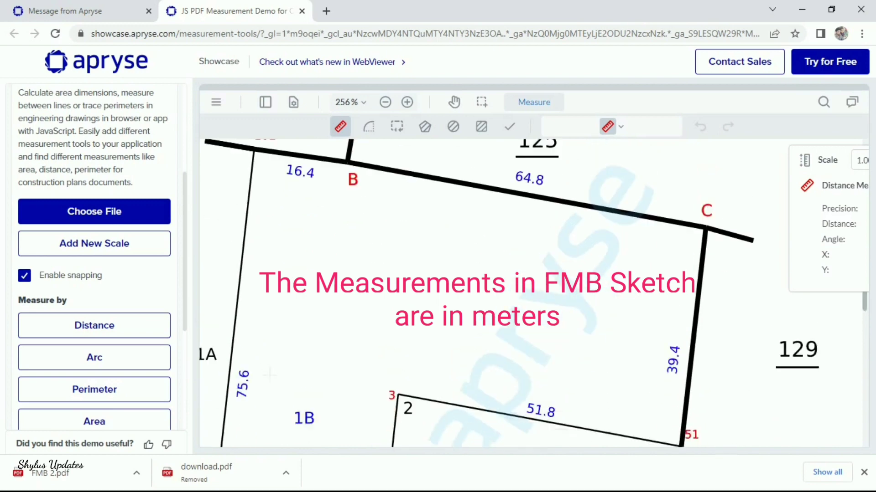
pyautogui.scroll(-3, 269, 375)
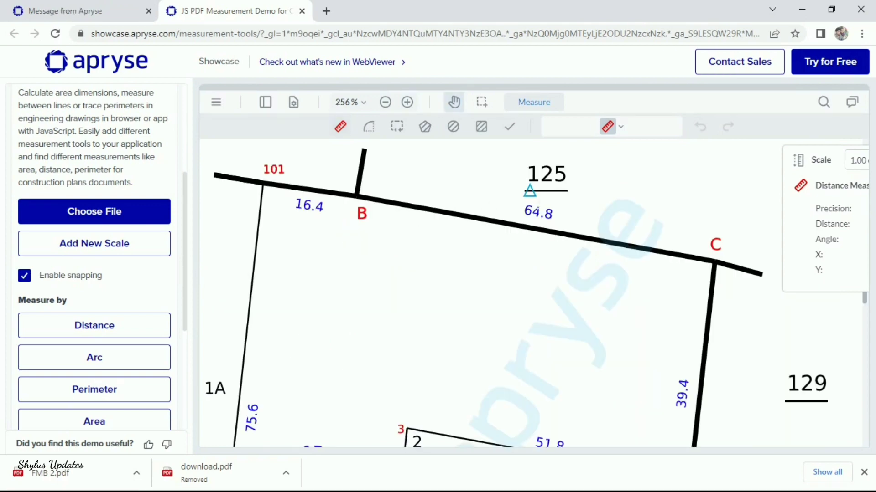
# Step: Pan the sketch view and switch to the distance measurement tool
pyautogui.press('Escape')
pyautogui.moveTo(522, 227); pyautogui.dragTo(504, 215)
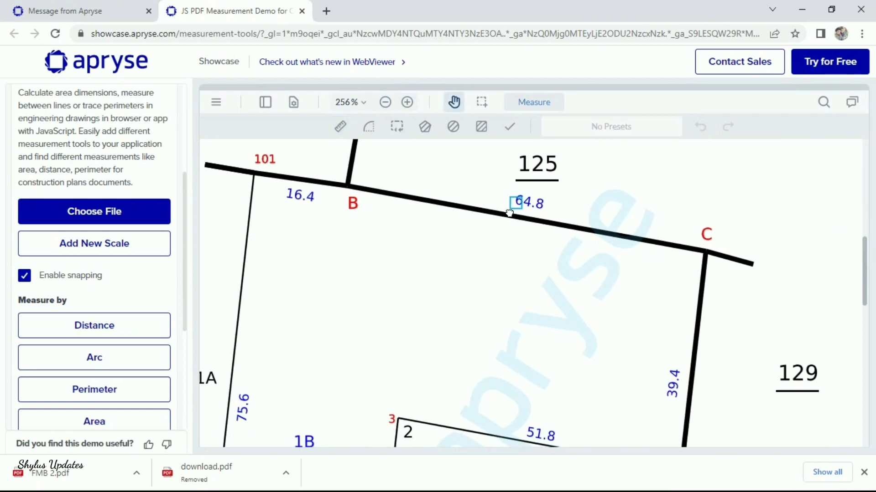
pyautogui.click(340, 127)
pyautogui.scroll(-5, 518, 247)
pyautogui.scroll(5, 518, 247)
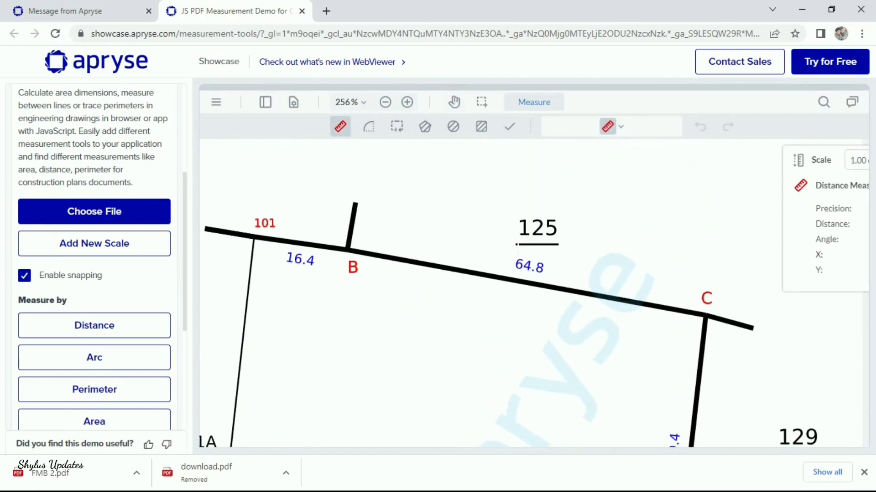
pyautogui.scroll(-3, 635, 202)
pyautogui.scroll(3, 635, 202)
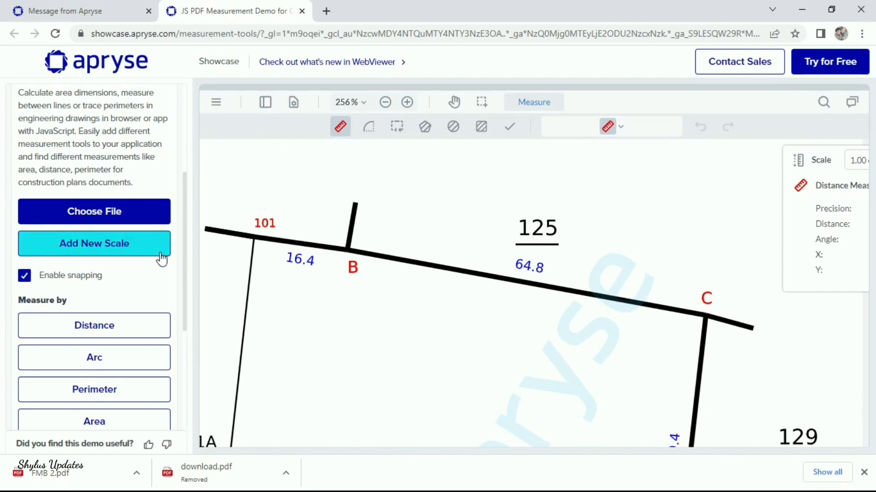
# Step: Create a custom scale of 1 cm = 8.29 m with 0.01 precision
pyautogui.click(124, 250)
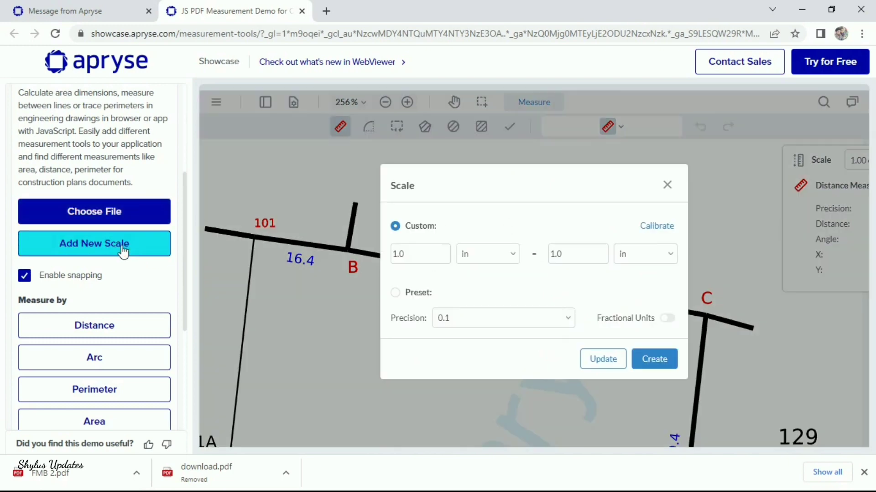
pyautogui.click(565, 322)
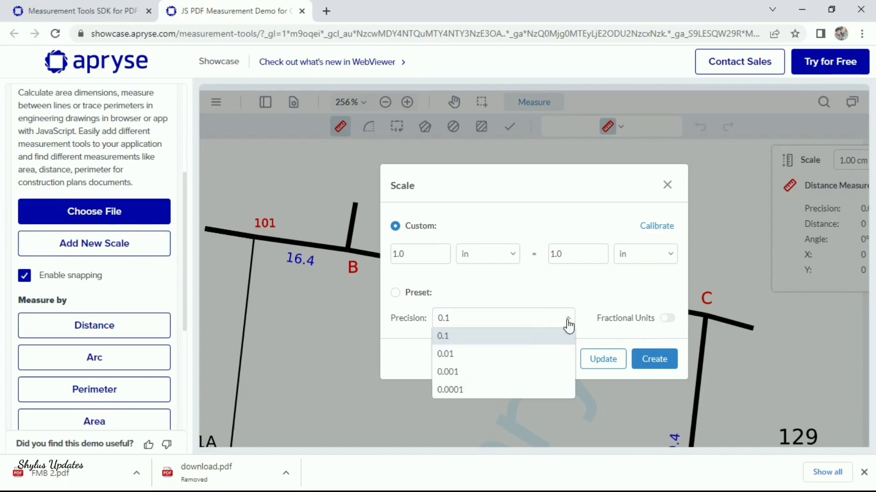
pyautogui.click(508, 362)
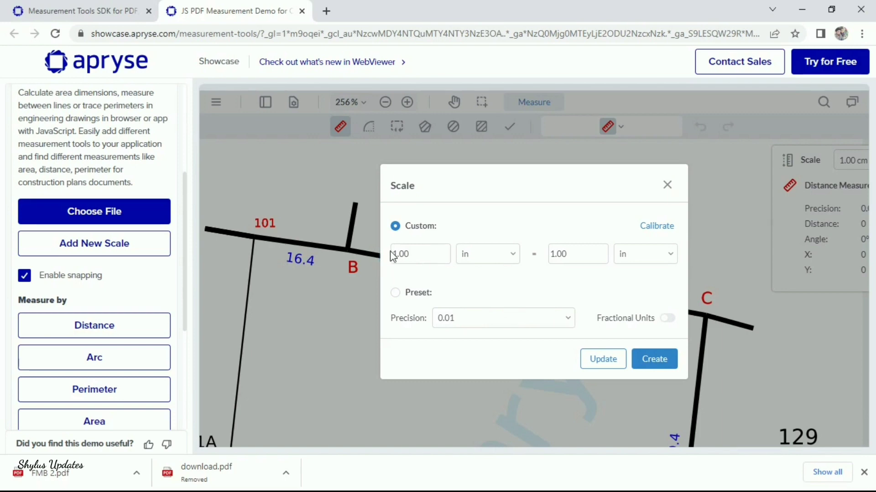
pyautogui.click(513, 256)
pyautogui.click(477, 308)
pyautogui.press('Tab')
pyautogui.write('8.29')
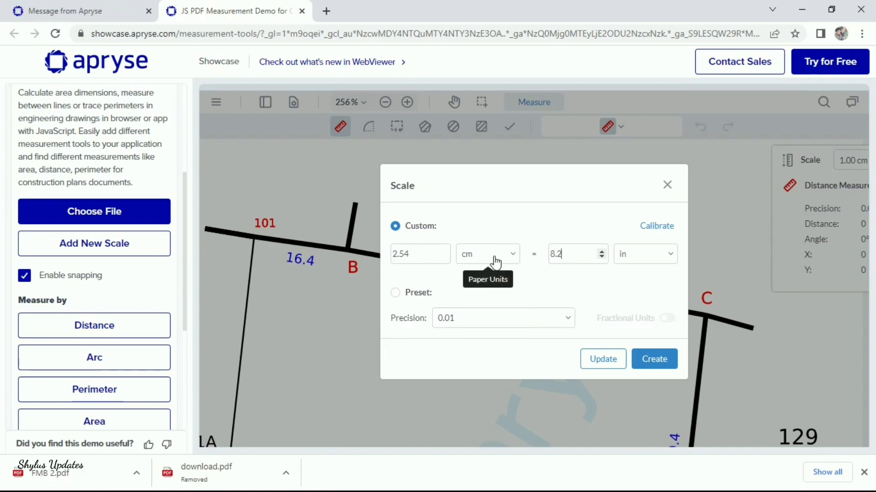
pyautogui.click(670, 254)
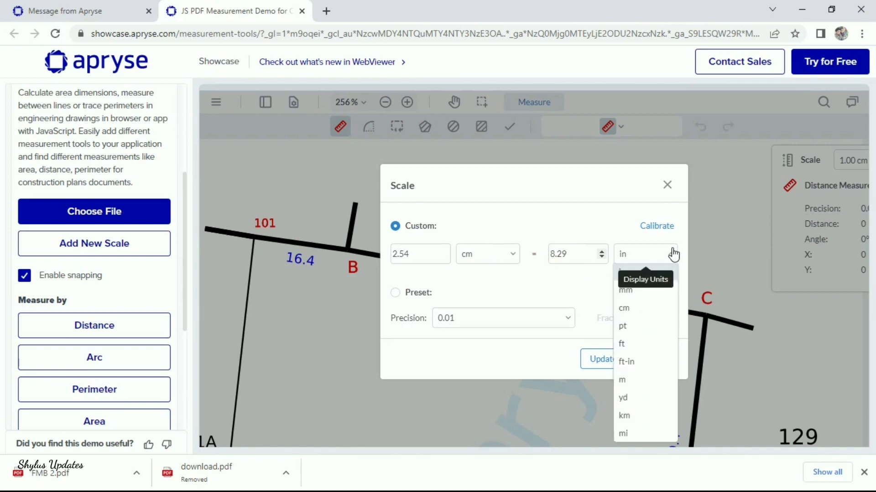
pyautogui.click(622, 380)
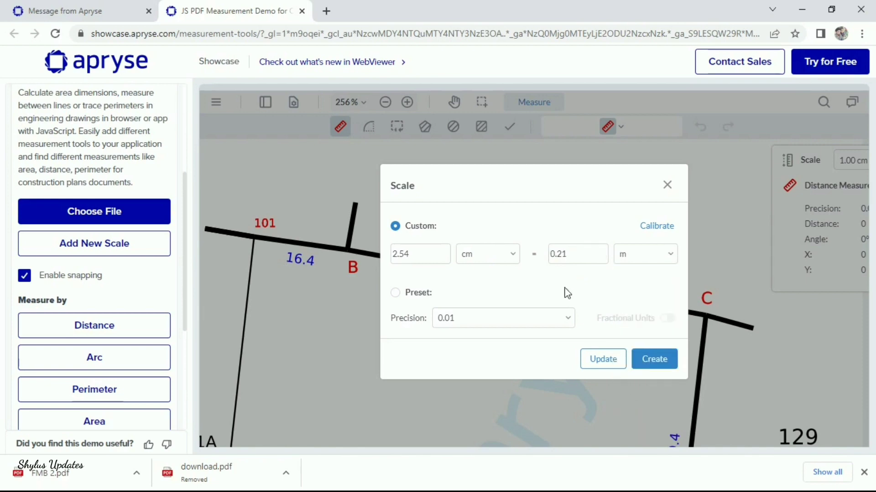
pyautogui.press('BackSpace')
pyautogui.write('8.29')
pyautogui.doubleClick(443, 254)
pyautogui.write('1')
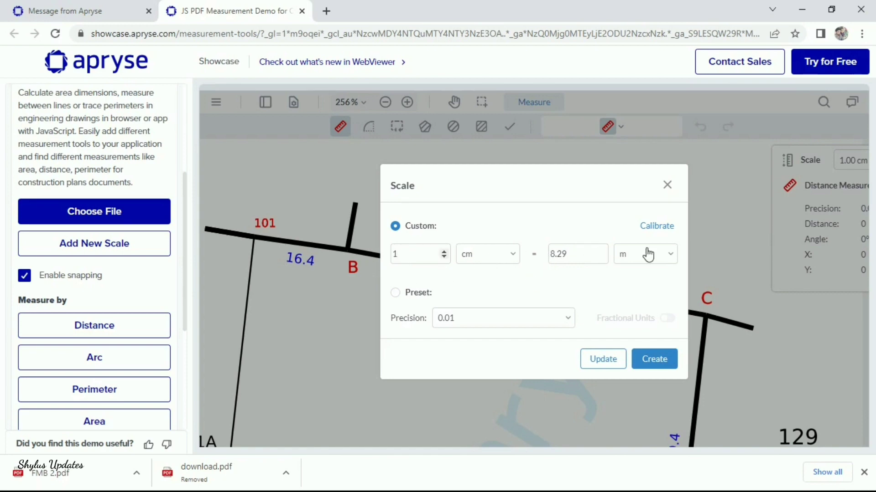
pyautogui.click(655, 364)
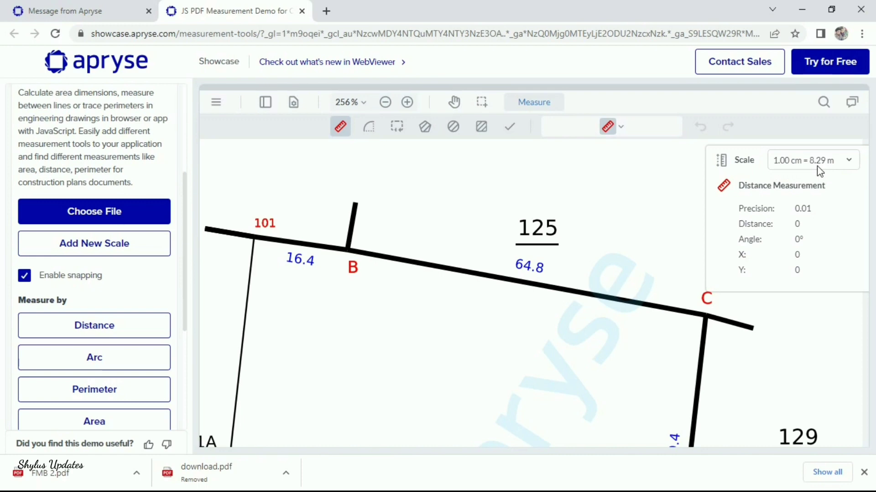
pyautogui.scroll(-2, 529, 292)
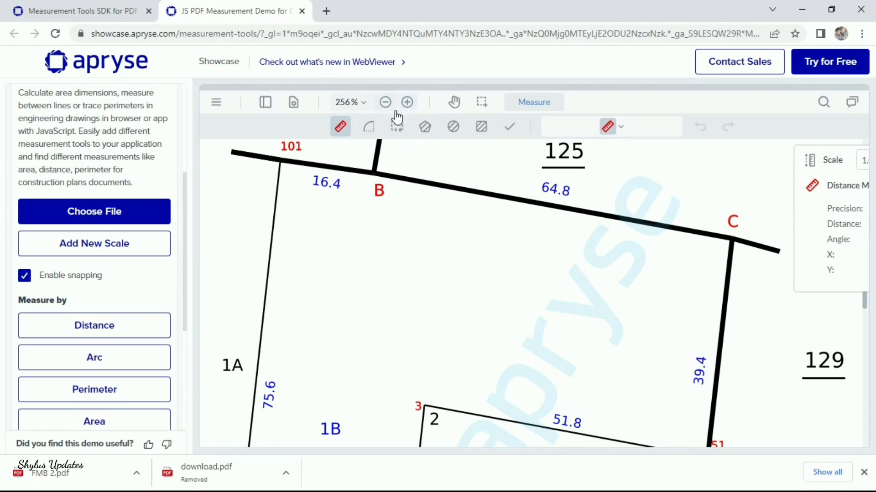
pyautogui.scroll(2, 329, 225)
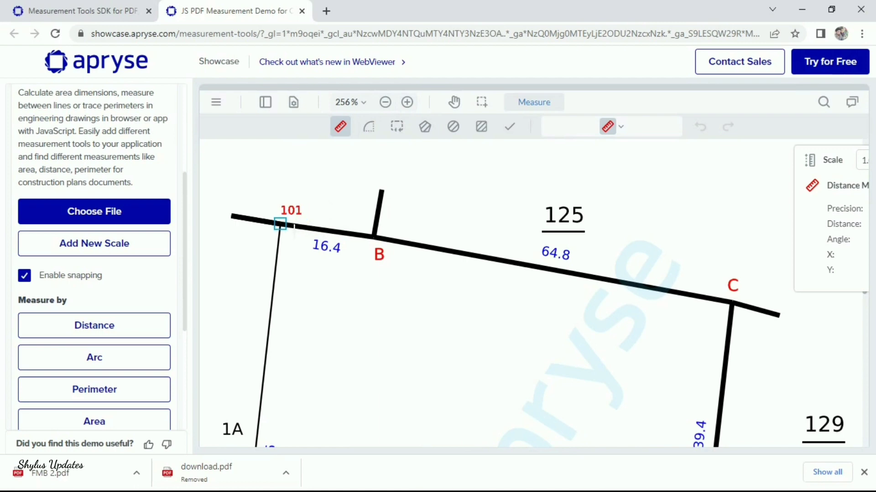
pyautogui.click(342, 131)
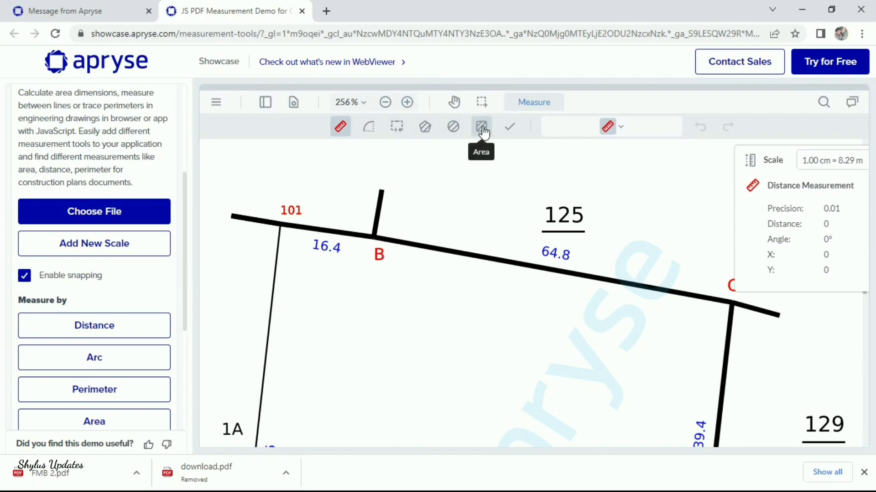
pyautogui.scroll(-3, 534, 292)
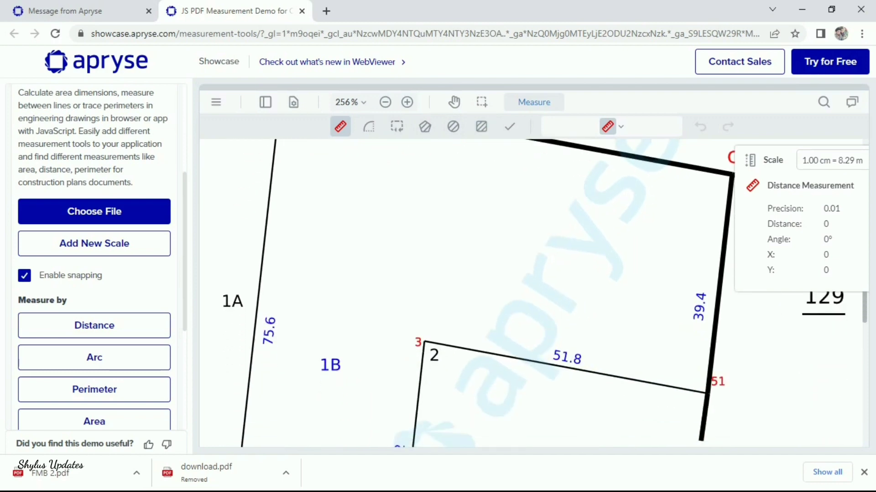
pyautogui.scroll(-4, 548, 345)
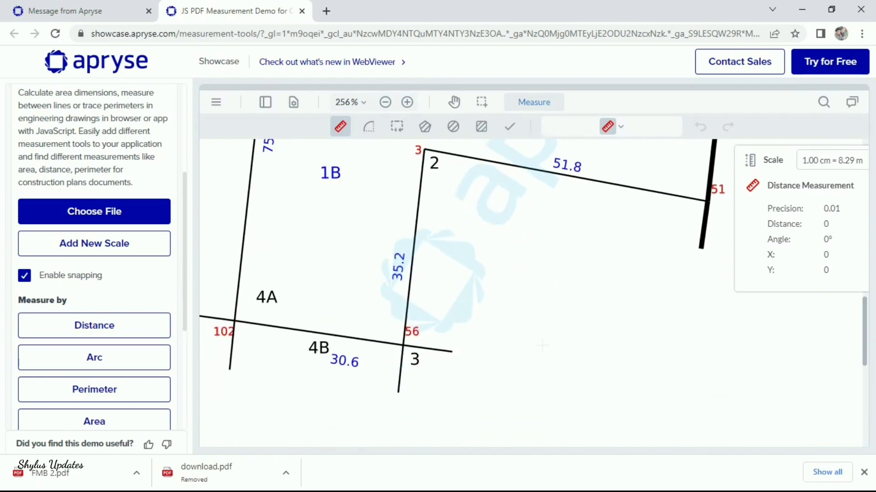
pyautogui.scroll(7, 517, 350)
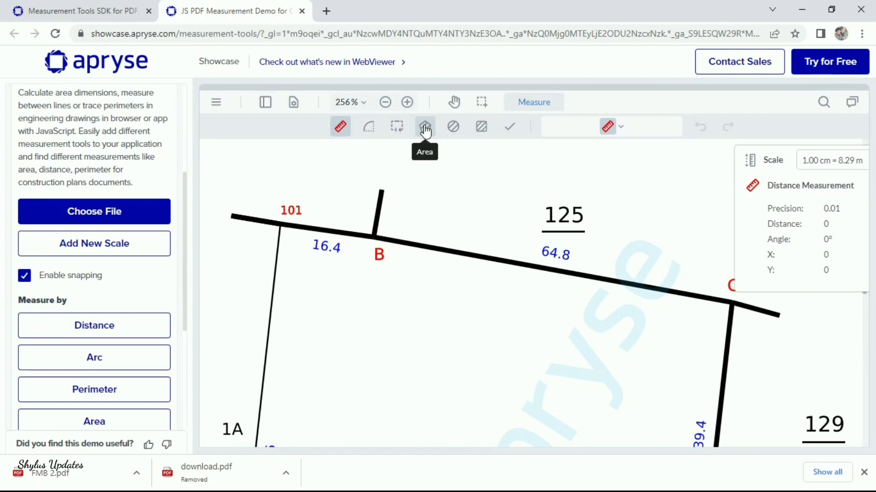
pyautogui.scroll(-2, 415, 128)
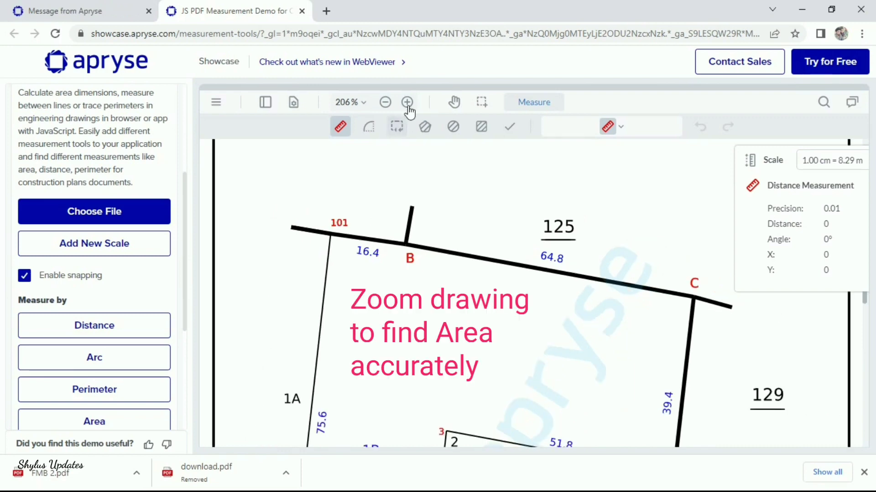
pyautogui.click(408, 104)
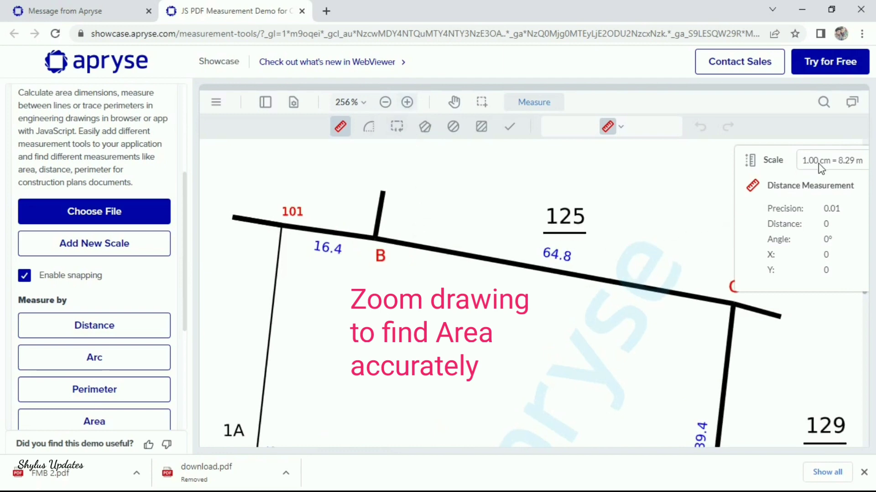
# Step: Start an area polygon with the Area tool, placing vertices at corners C and 51
pyautogui.click(424, 127)
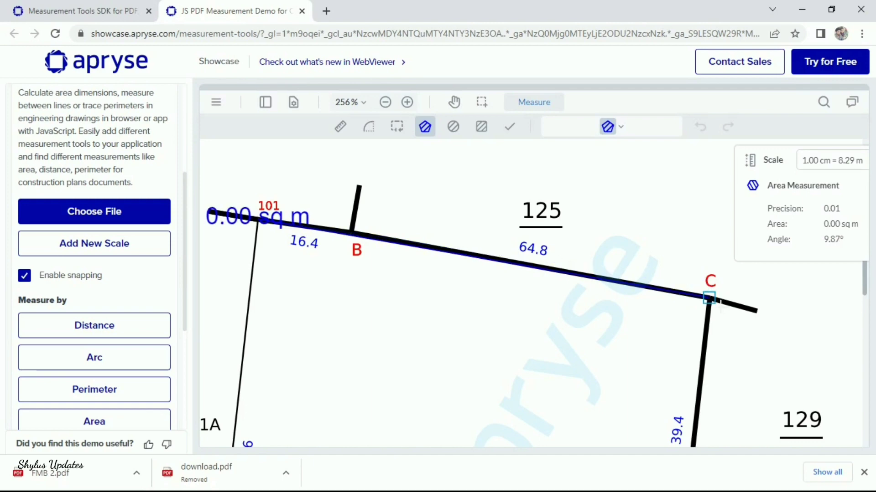
pyautogui.click(719, 309)
pyautogui.scroll(-5, 706, 296)
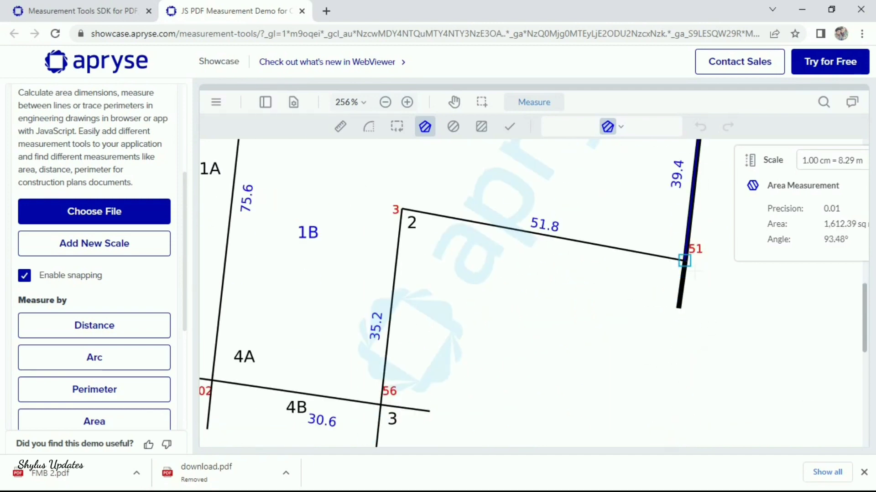
pyautogui.click(684, 261)
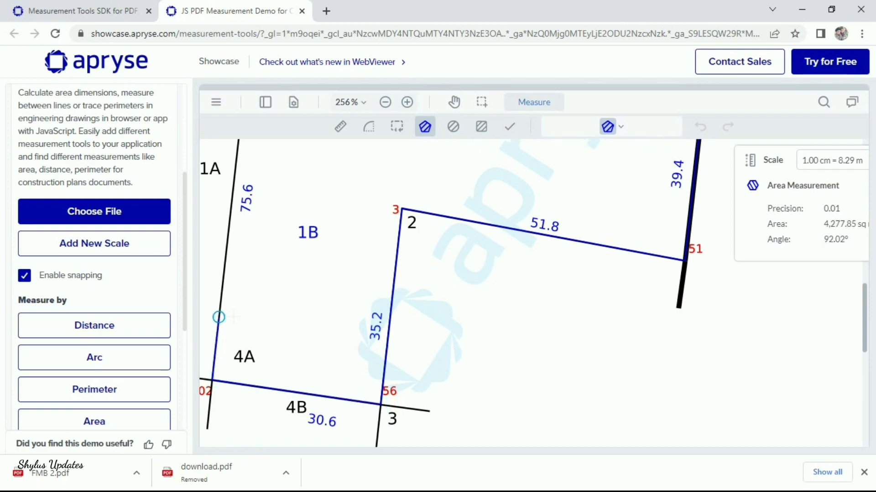
pyautogui.scroll(8, 234, 307)
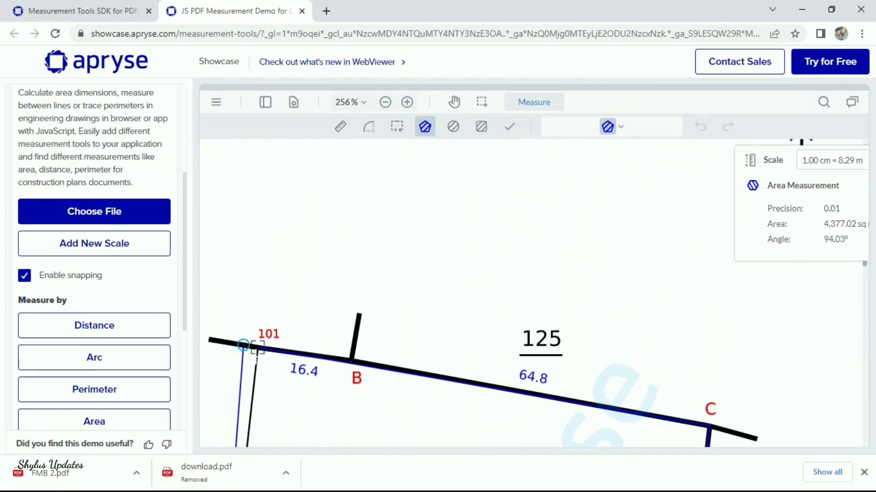
pyautogui.scroll(-2, 243, 346)
pyautogui.scroll(-2, 268, 316)
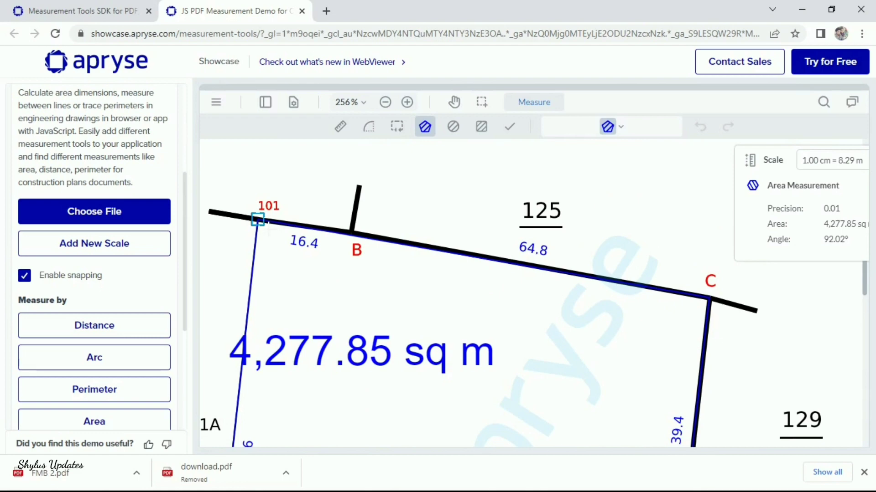
# Step: Close the area polygon at starting corner 101 to finalise the 4,277.85 sq m measurement
pyautogui.click(258, 219)
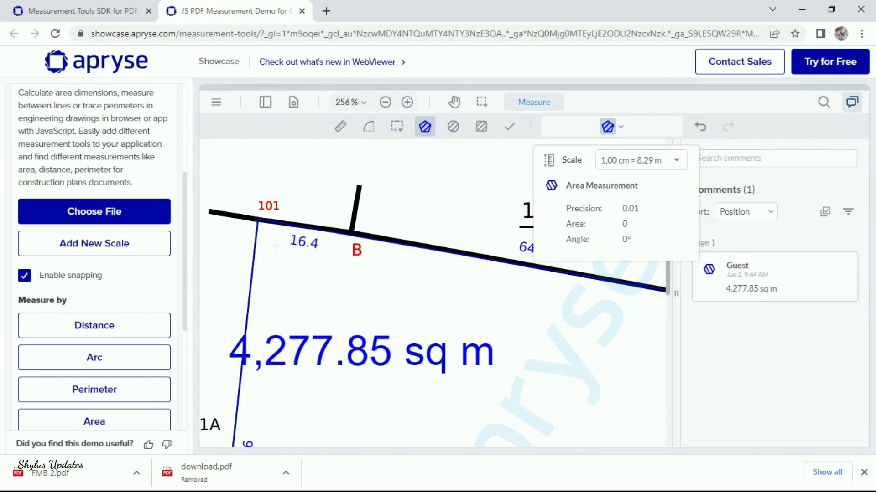